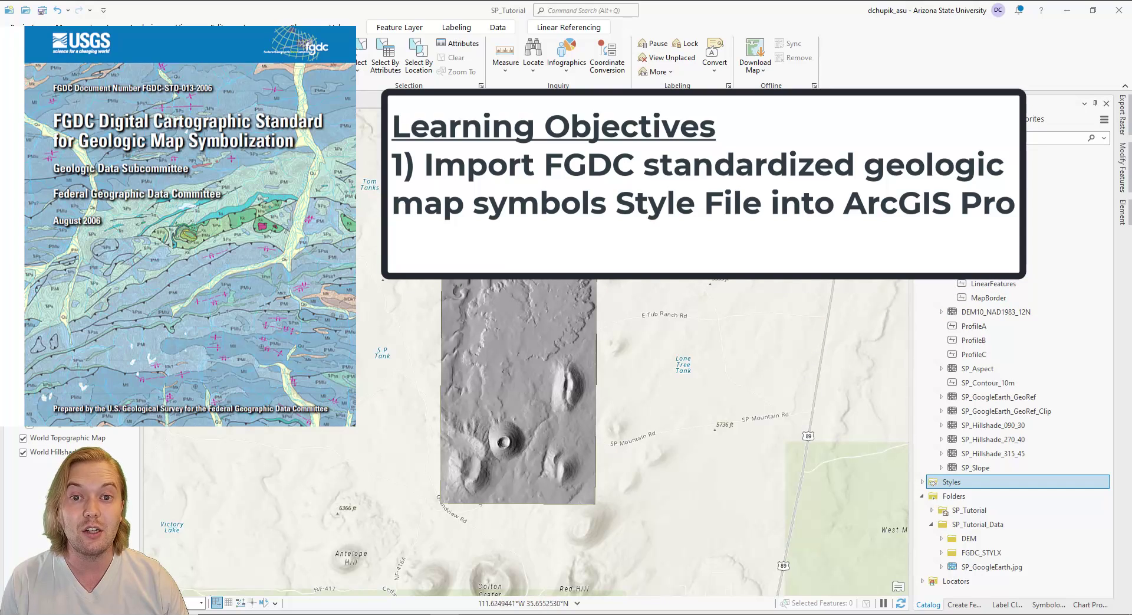
- Minimize the ArcGIS Pro SP_Tutorial project window to reveal the desktop
left_click(1067, 12)
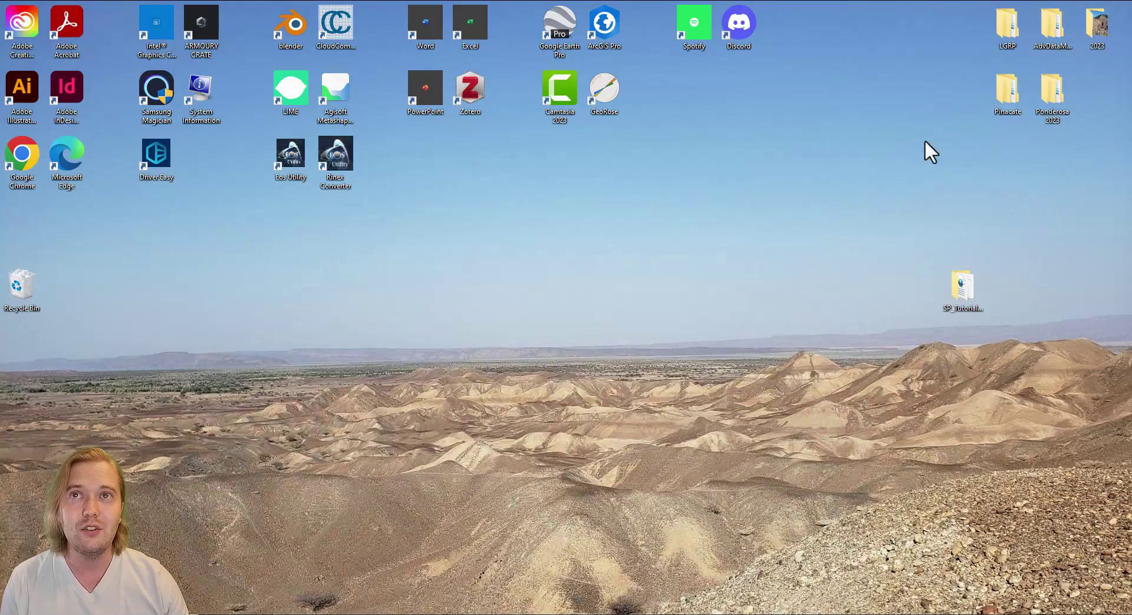
- Open the fgdc-geolsym-all PDF from SP_Tutorial_Data > FGDC_STYLX in Adobe Acrobat
double_click(960, 289)
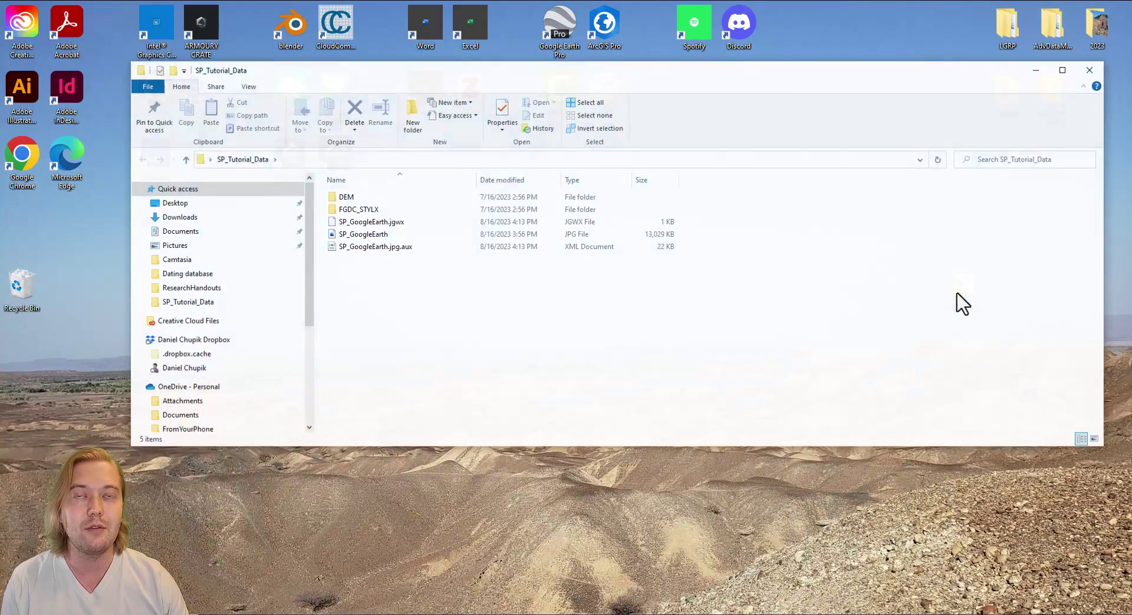
double_click(386, 211)
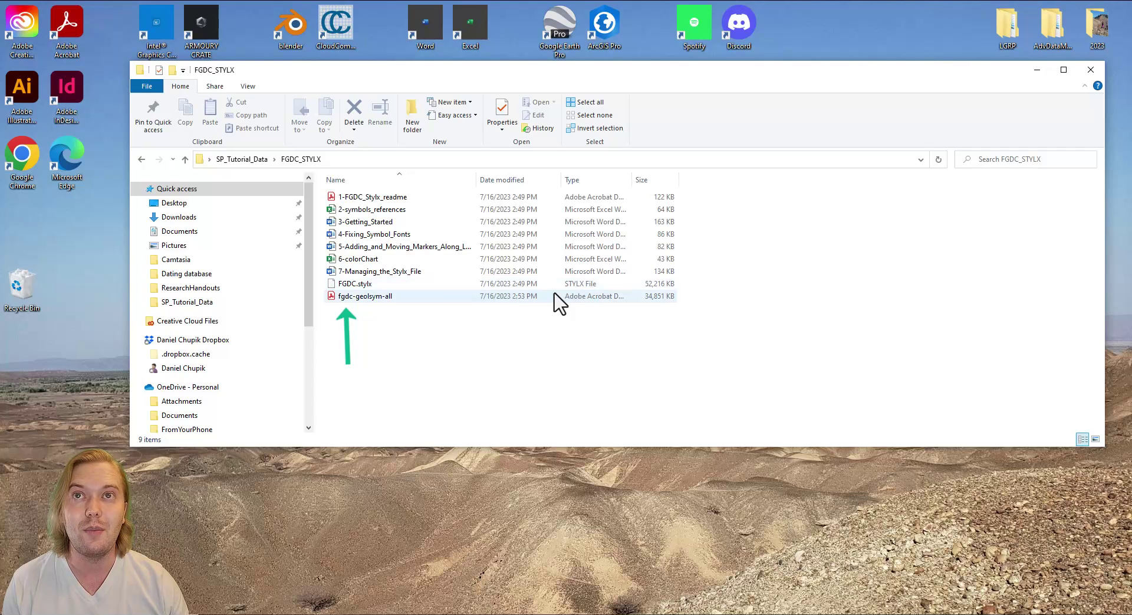
left_click(383, 297)
double_click(385, 297)
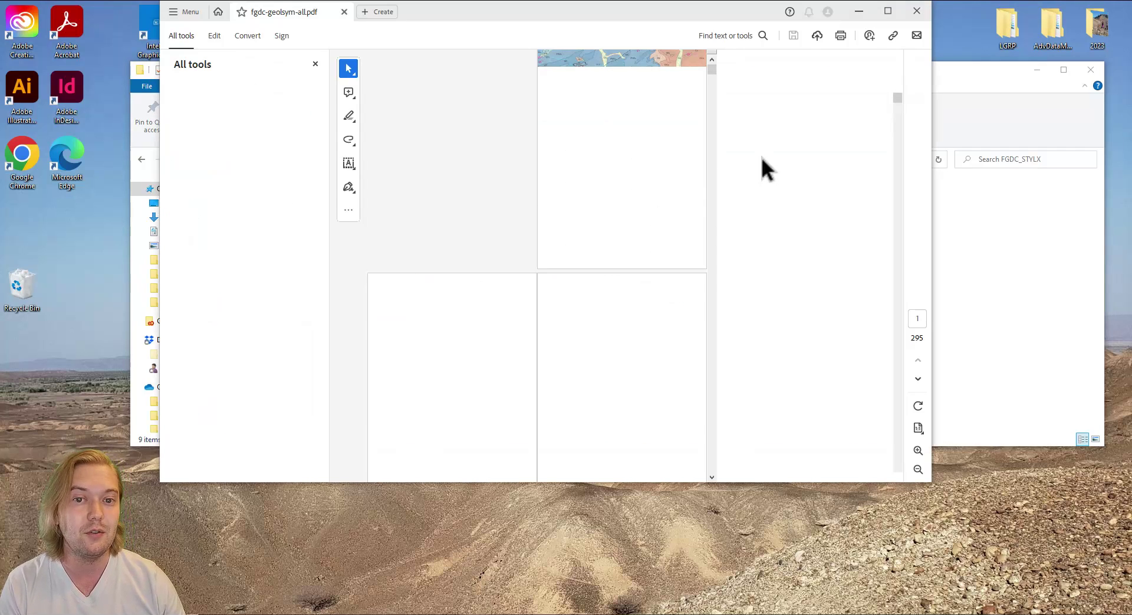
- Maximize Acrobat and jump to page 50 of the symbol standard
left_click(888, 11)
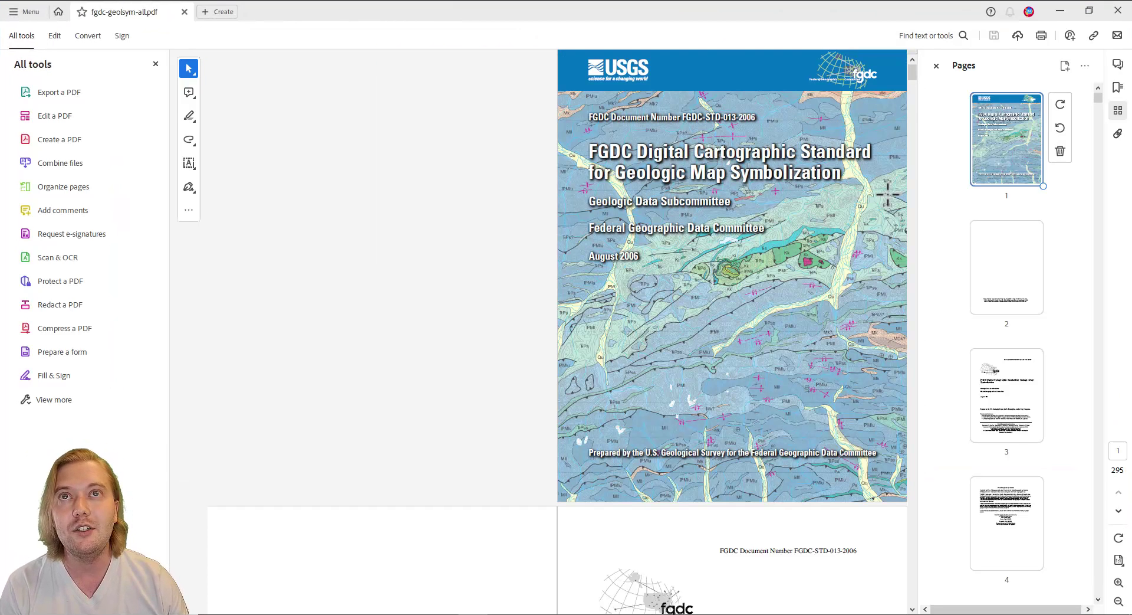
scroll(888, 194, "down", 3)
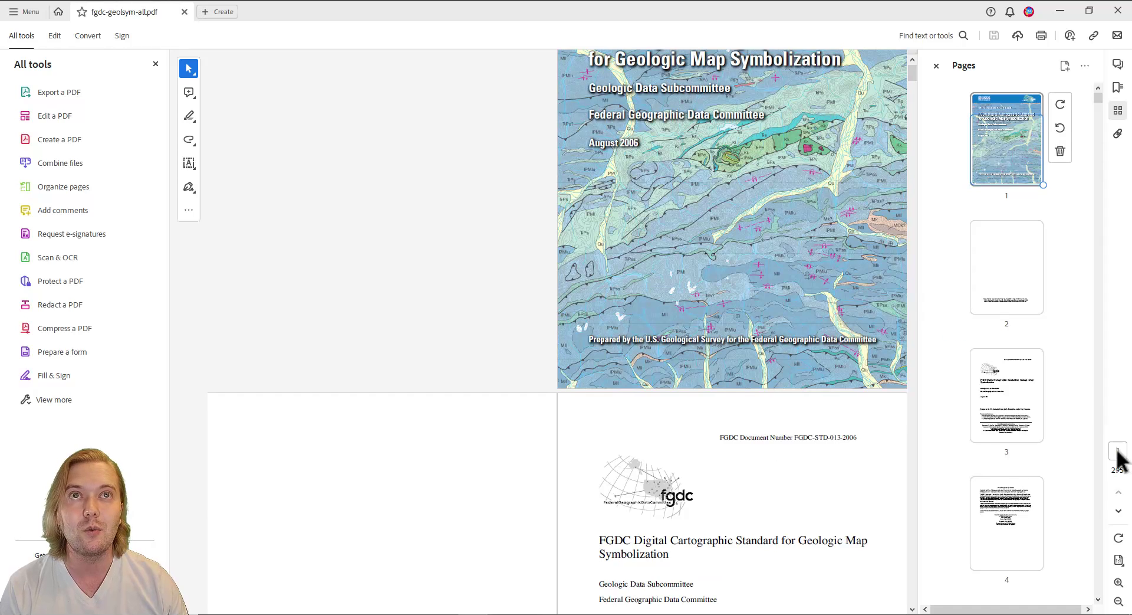
left_click(1123, 449)
type("50")
key("Return")
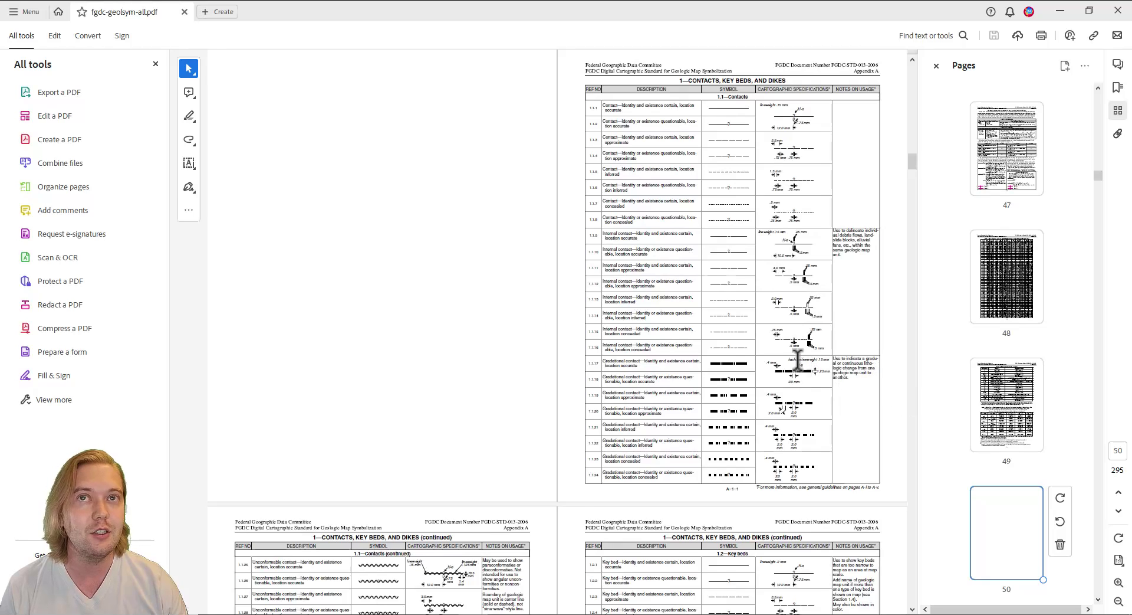
- Scroll through the contacts, key beds and dikes tables to the 2—FAULTS section on page 56
scroll(793, 354, "down", 2)
scroll(770, 337, "down", 6)
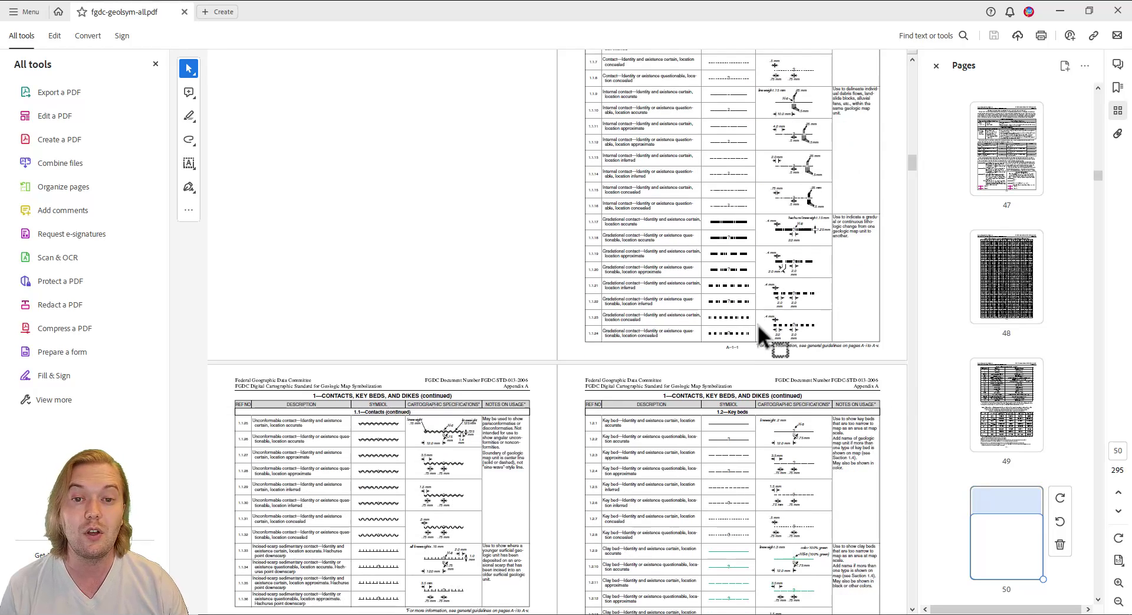
scroll(760, 327, "down", 9)
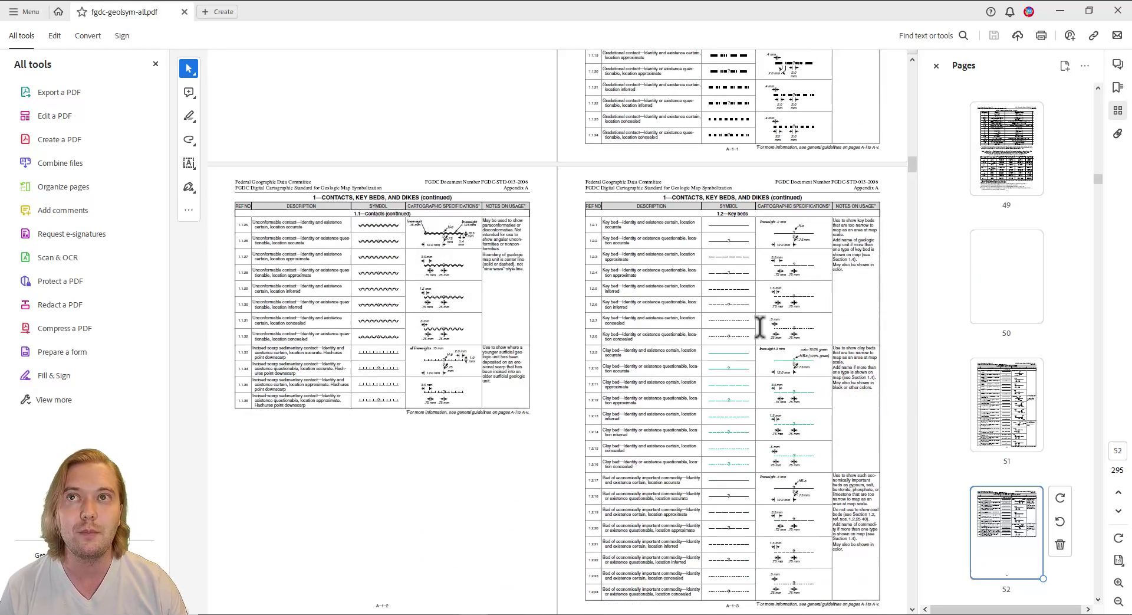
scroll(763, 324, "down", 13)
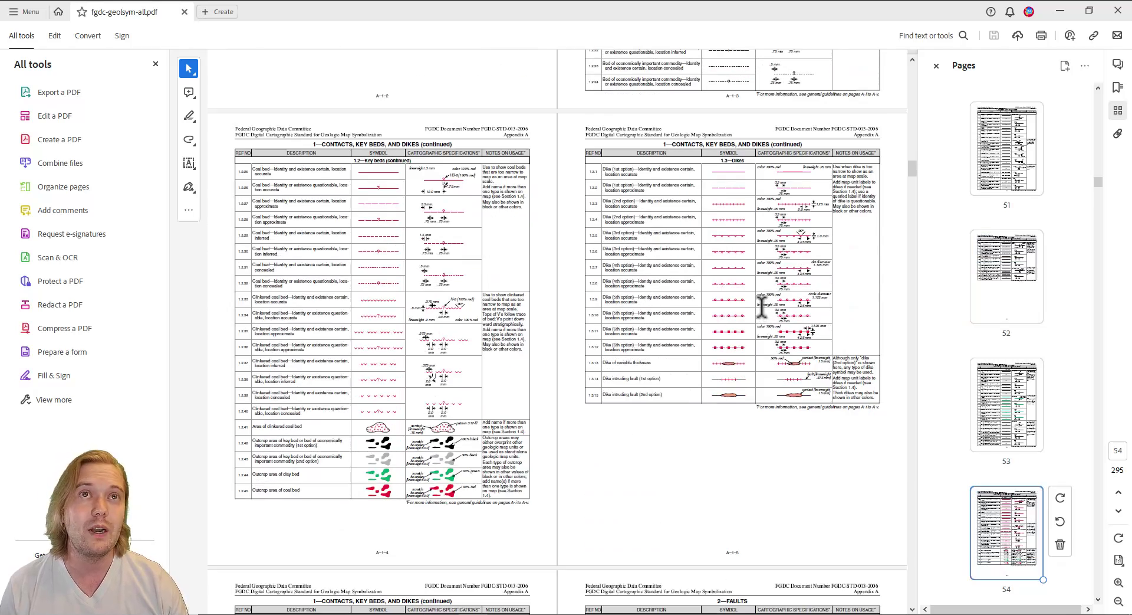
scroll(761, 310, "down", 4)
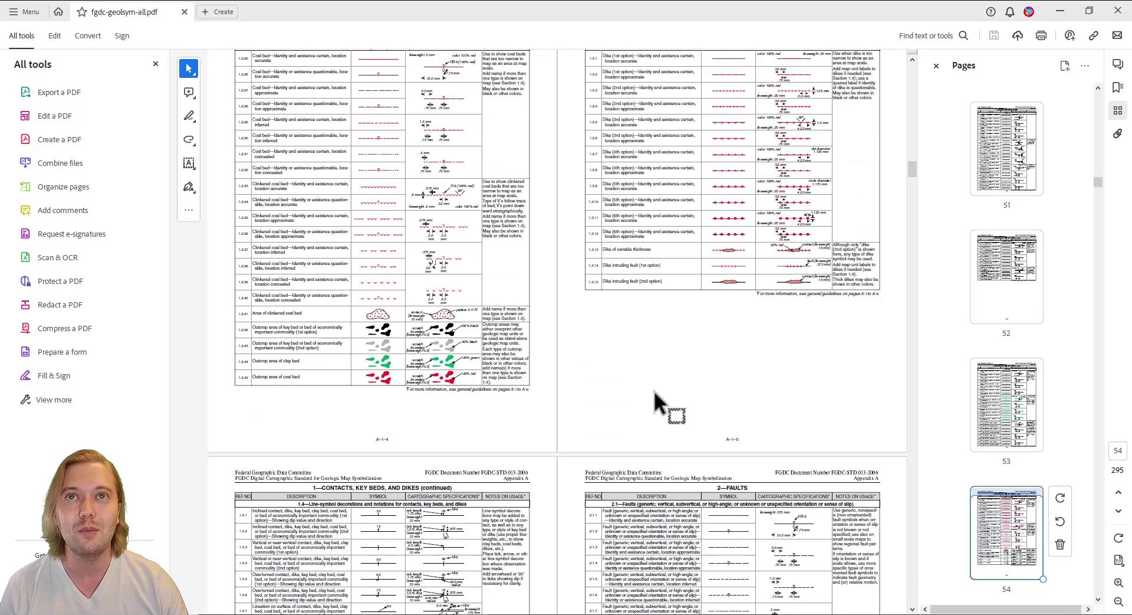
scroll(666, 395, "down", 12)
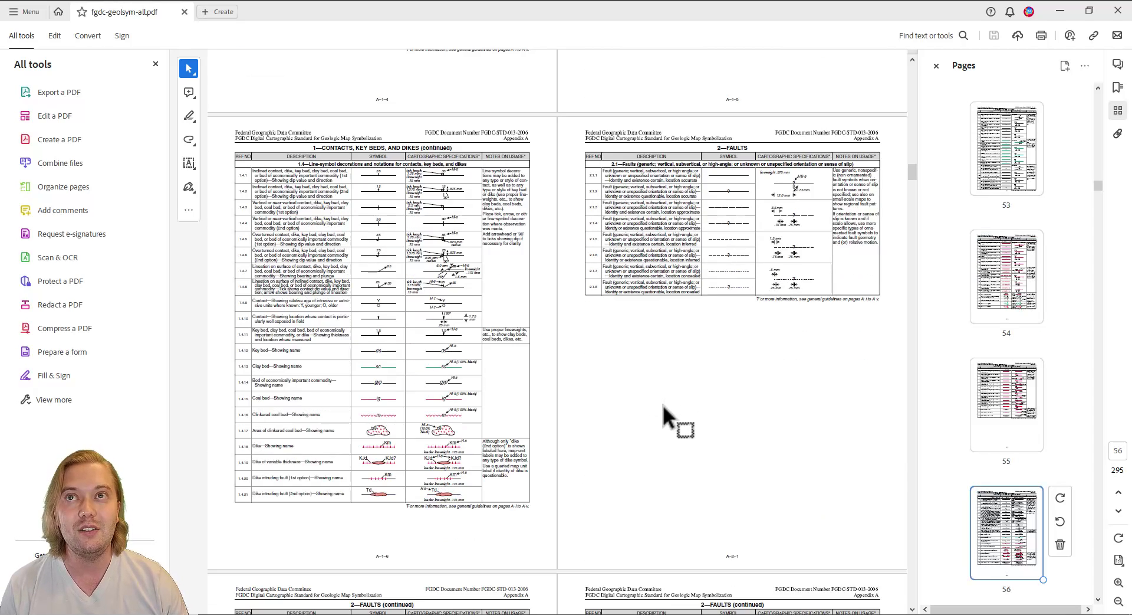
scroll(663, 404, "down", 11)
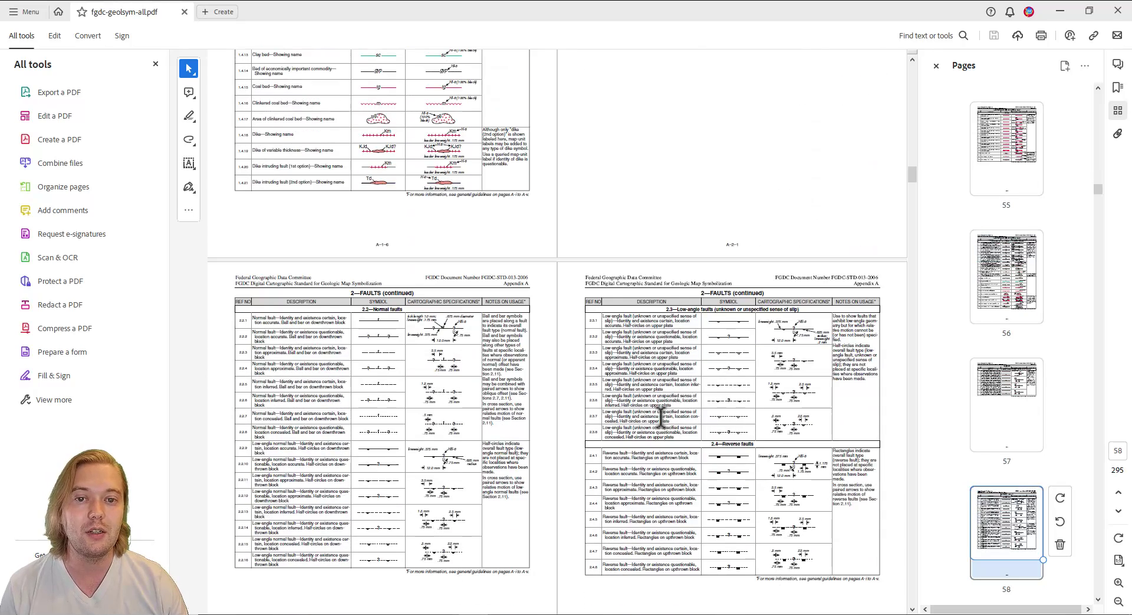
- Minimize Acrobat, close the FGDC_STYLX folder window, and bring up the Catalog's Styles context menu
left_click(1062, 13)
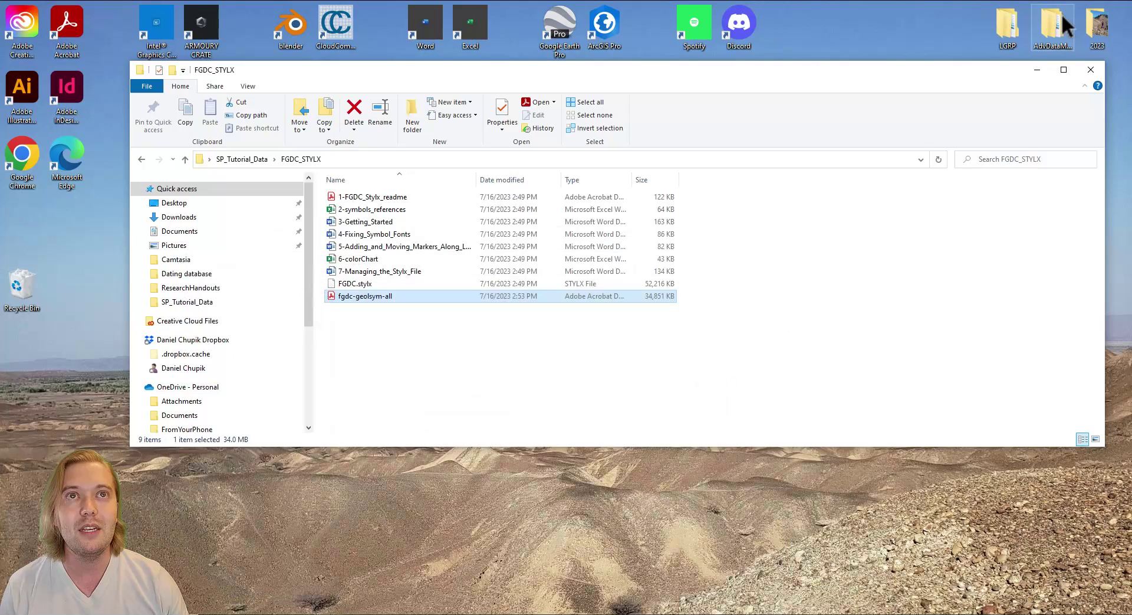
left_click(1088, 72)
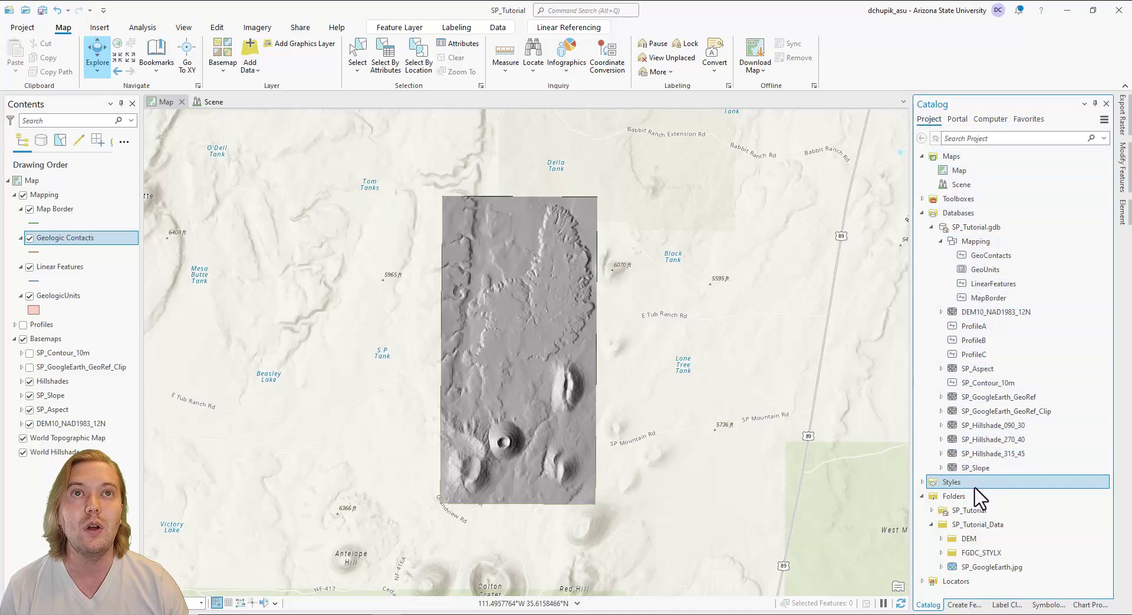
left_click(922, 484)
left_click(922, 482)
right_click(997, 483)
- Add FGDC.stylx from Folders > SP_Tutorial_Data > FGDC_STYLX as a project style
mouse_move(1033, 486)
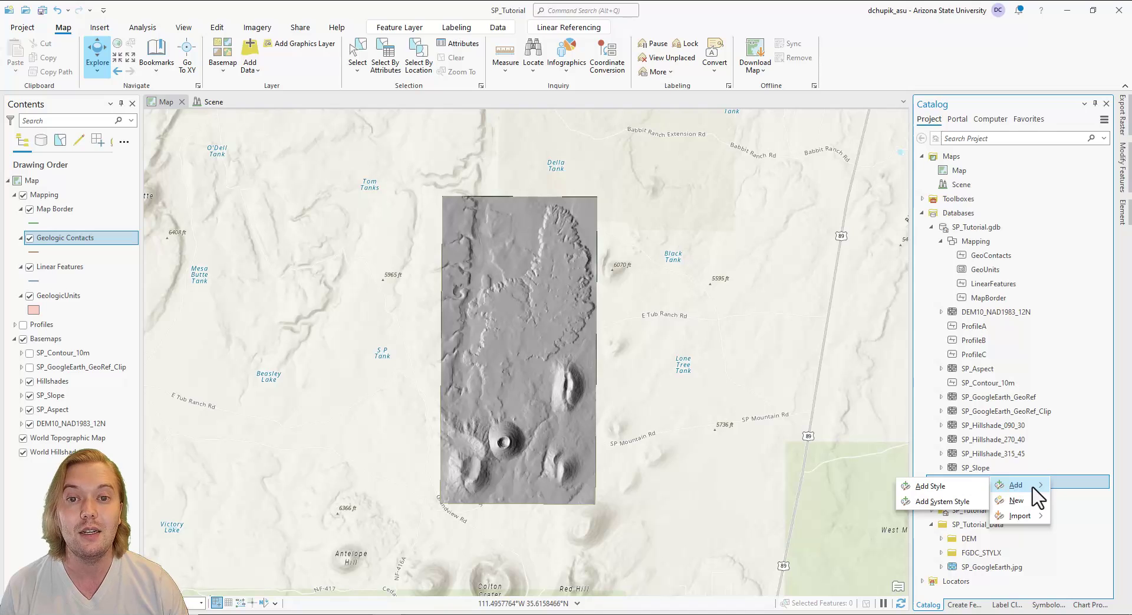
left_click(970, 486)
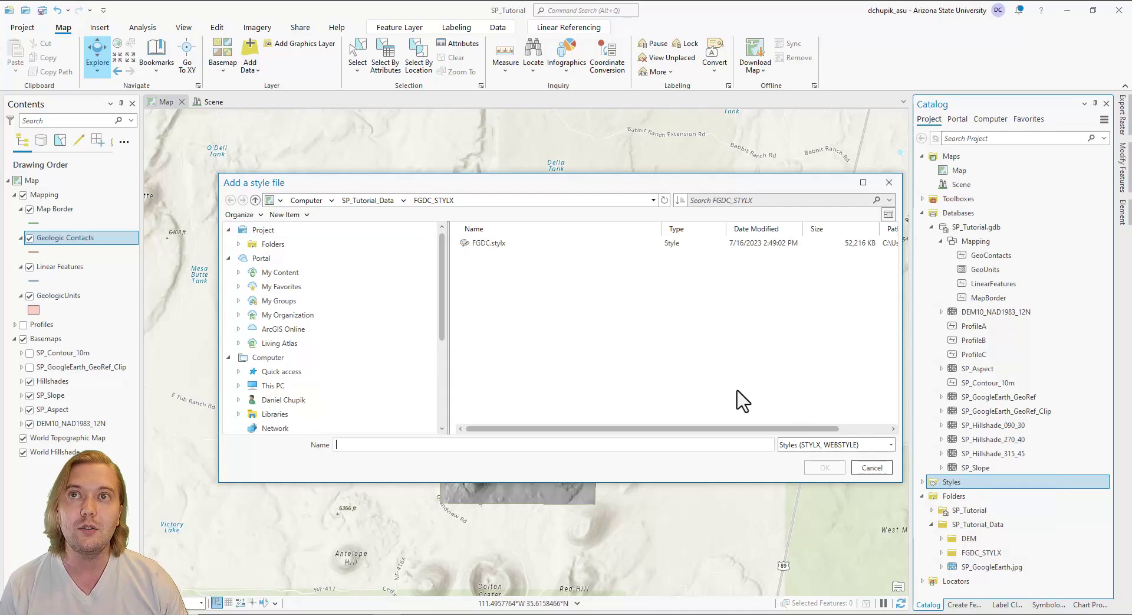
left_click(267, 243)
left_click(505, 258)
double_click(505, 258)
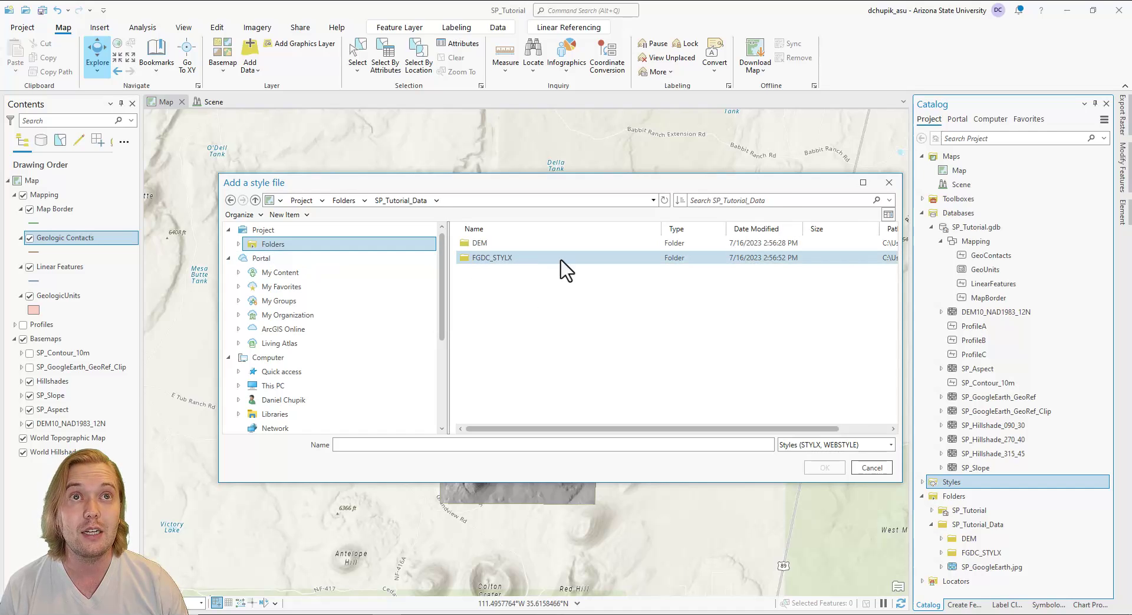
double_click(582, 260)
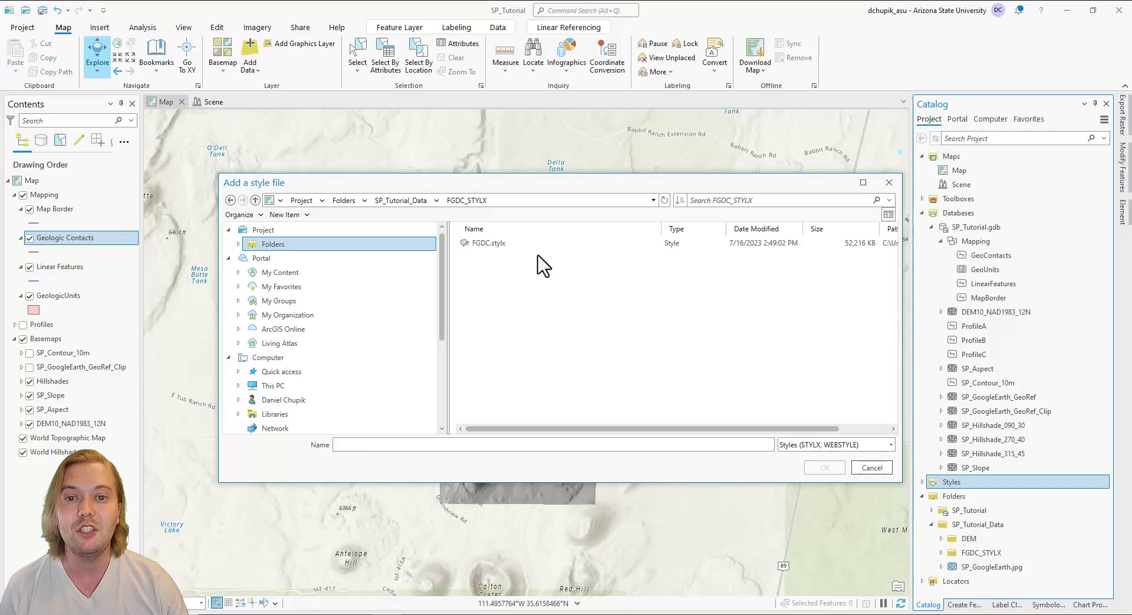
left_click(535, 245)
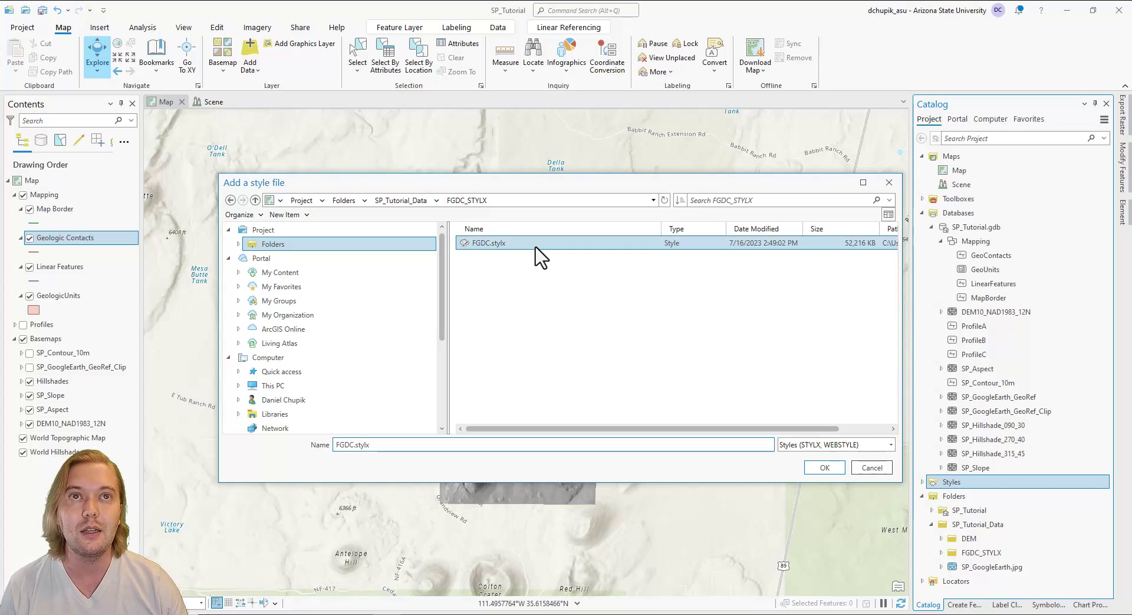
left_click(825, 467)
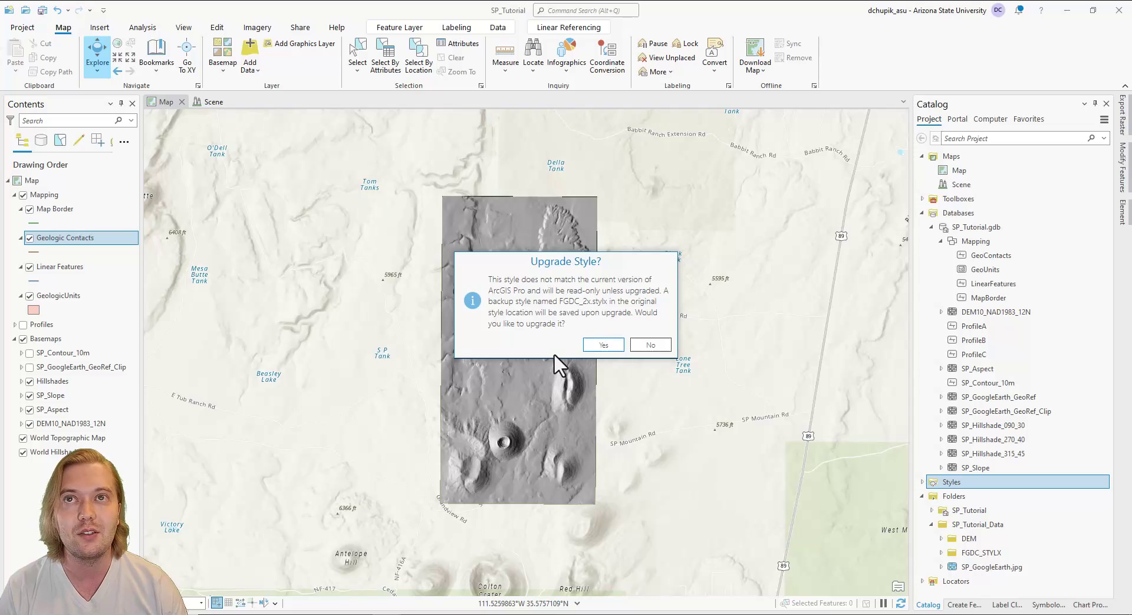
- Accept the FGDC style upgrade and confirm FGDC is listed under Styles
left_click(608, 345)
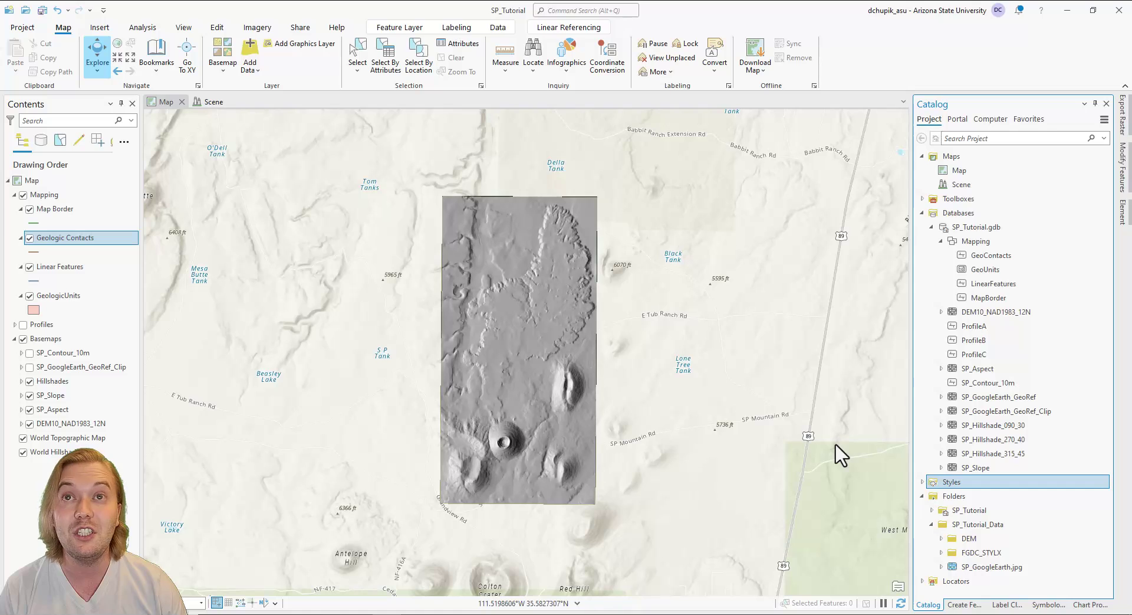
left_click(923, 481)
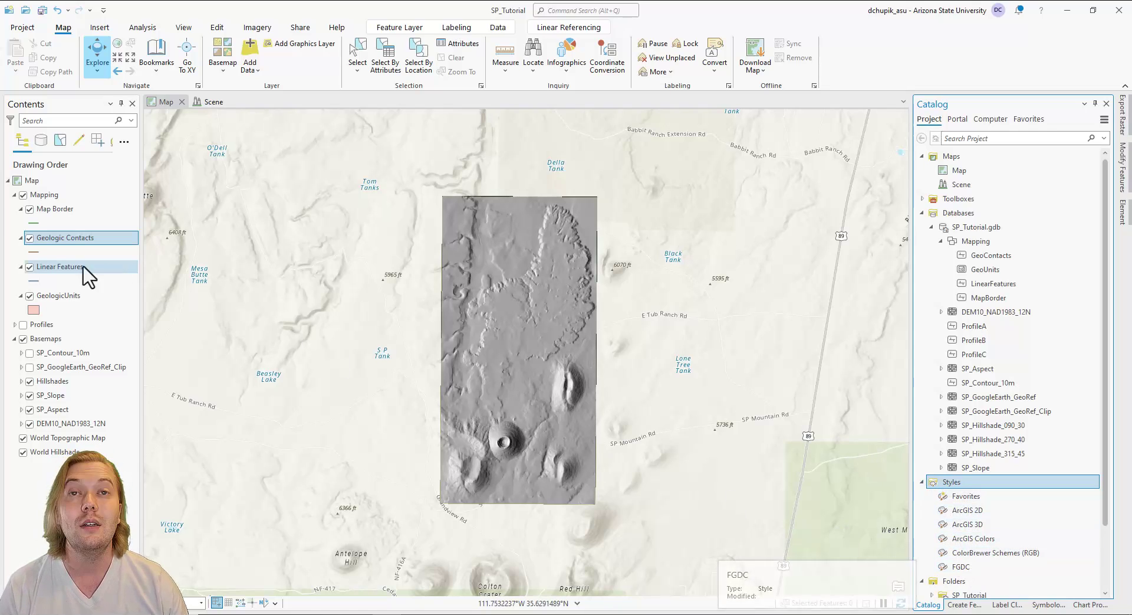
- Open the Geologic Contacts line symbol and view the symbol gallery with FGDC lines
left_click(36, 256)
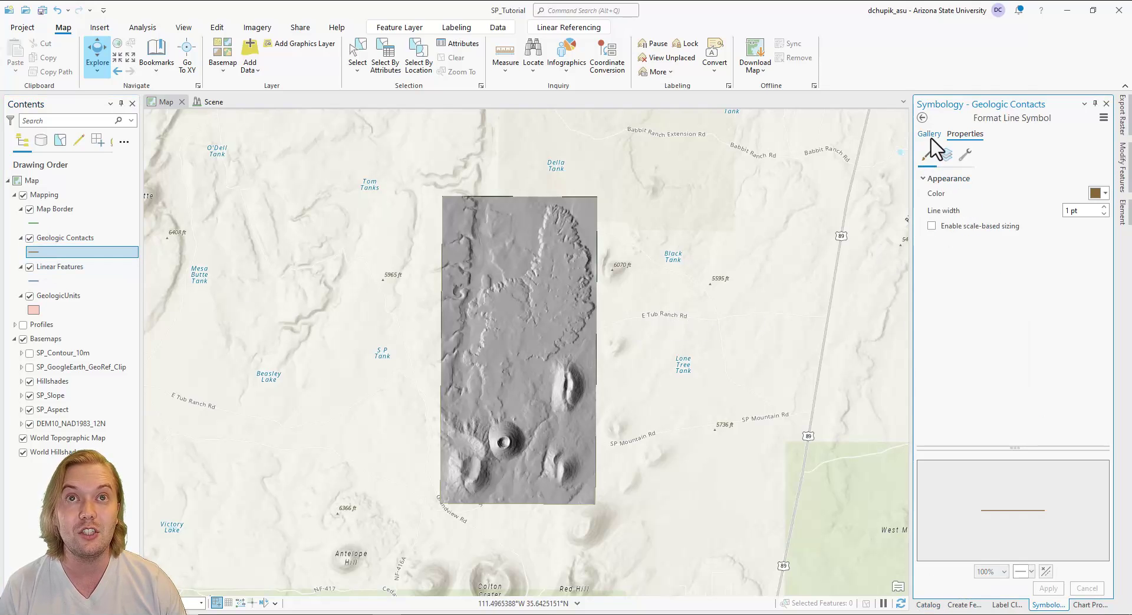
left_click(929, 133)
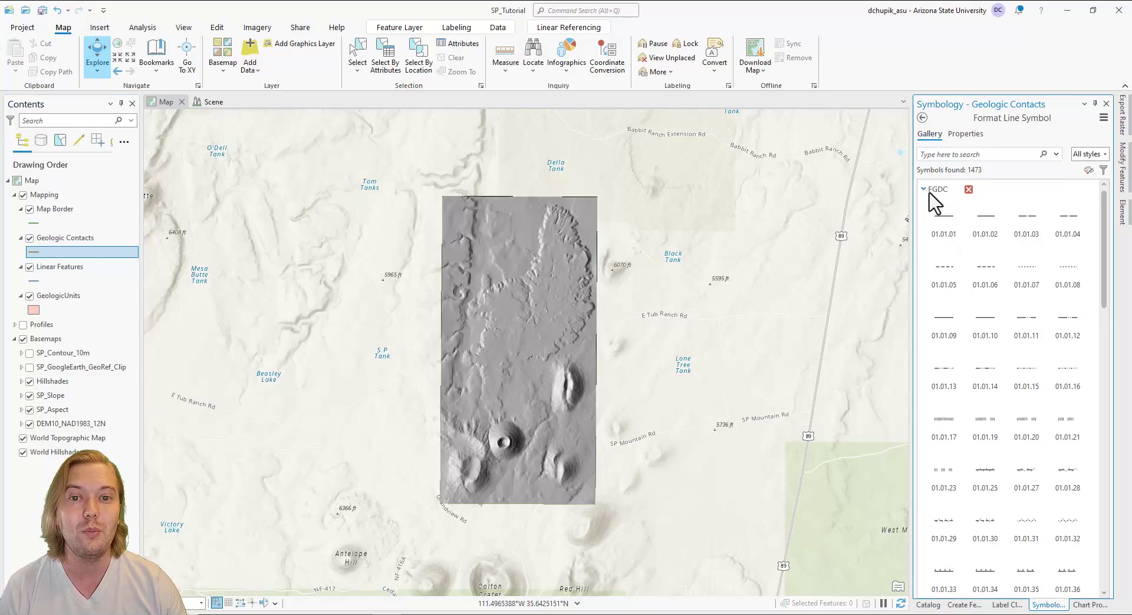